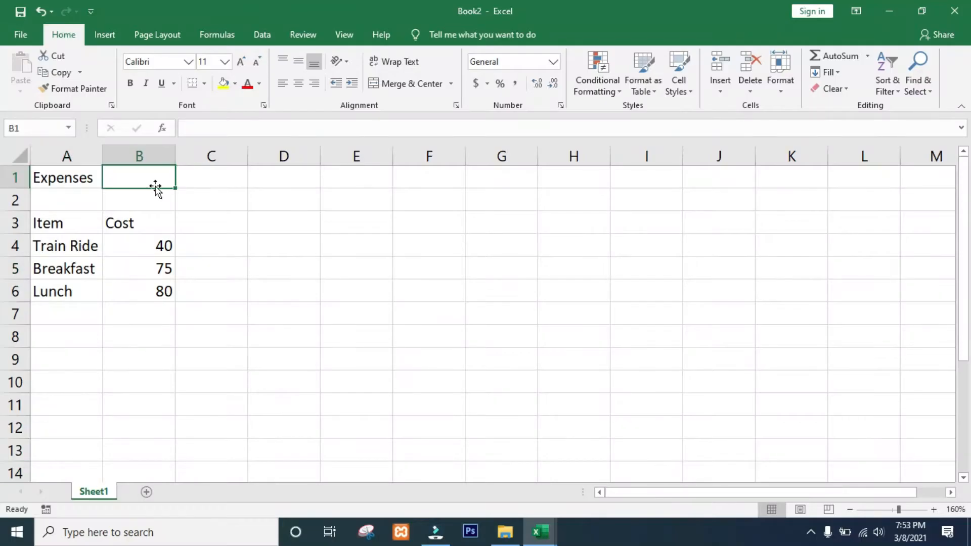
pyautogui.press('Return')
pyautogui.click(173, 180)
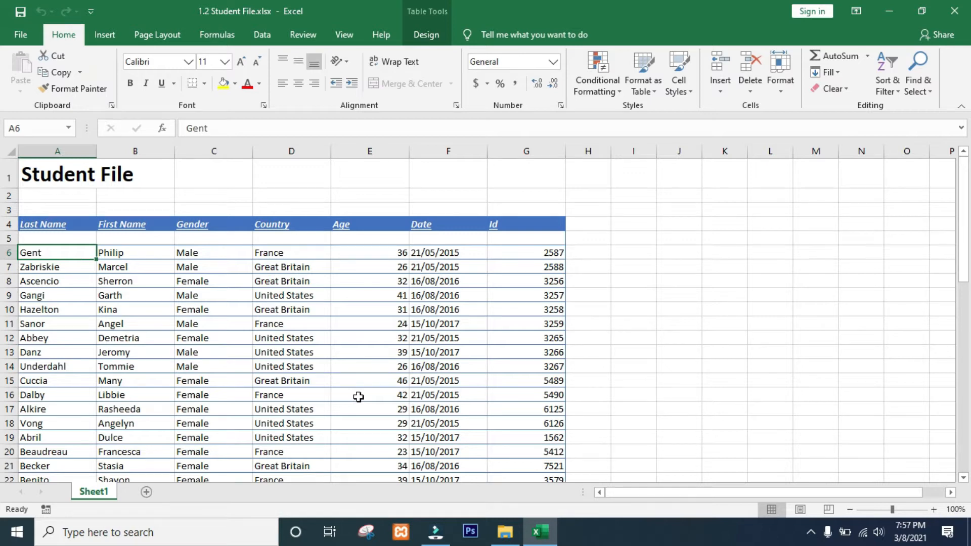
# Create a new blank workbook and magnify its worksheet to 140%.
pyautogui.click(20, 36)
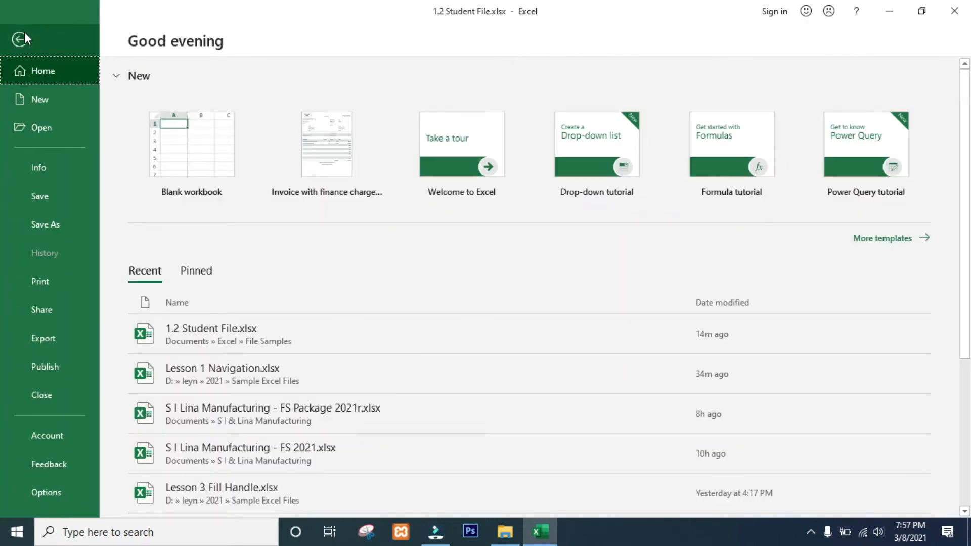
pyautogui.click(29, 103)
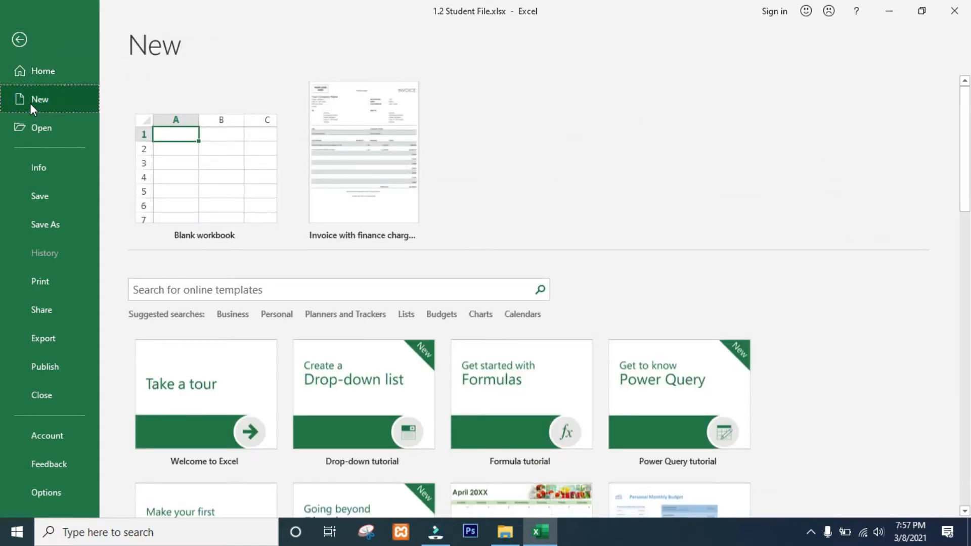
pyautogui.click(227, 148)
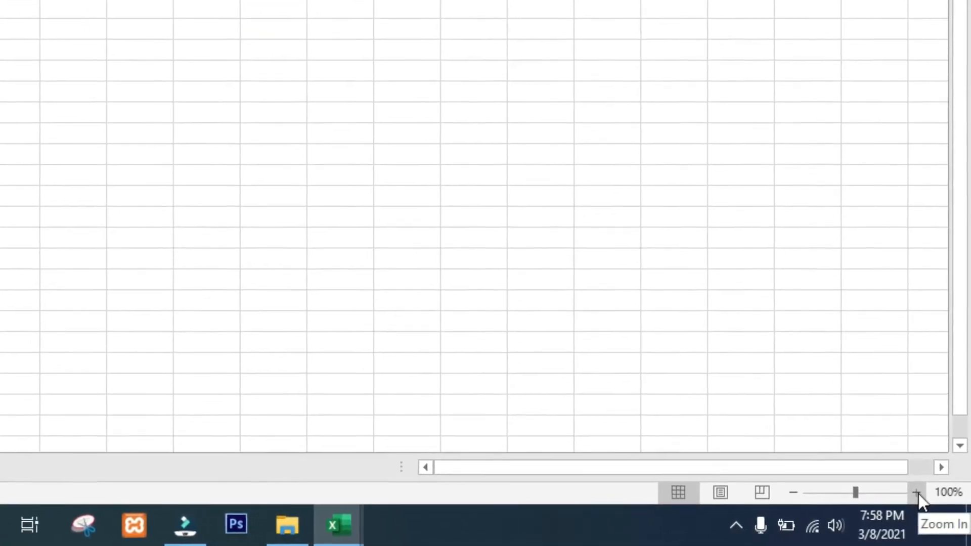
pyautogui.click(919, 495)
pyautogui.click(910, 485)
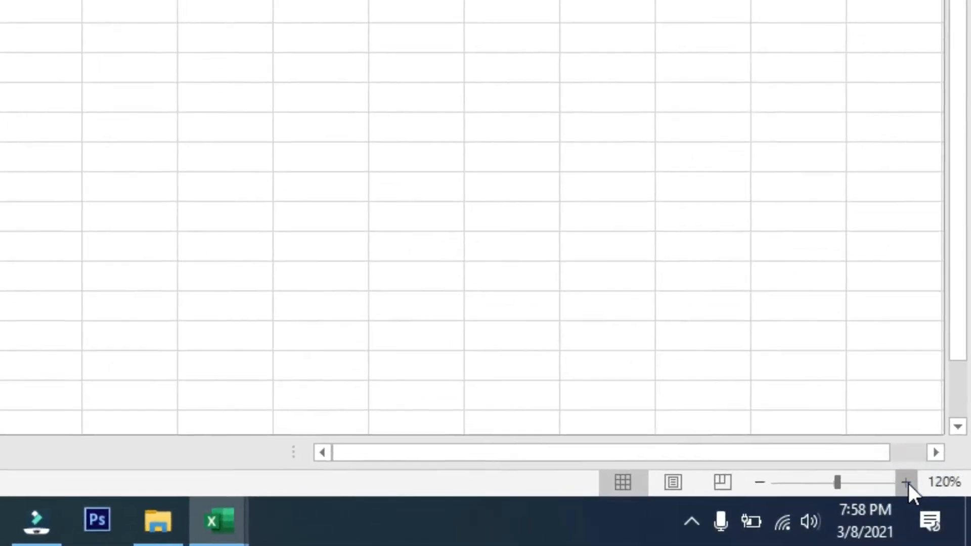
pyautogui.click(909, 485)
pyautogui.click(895, 472)
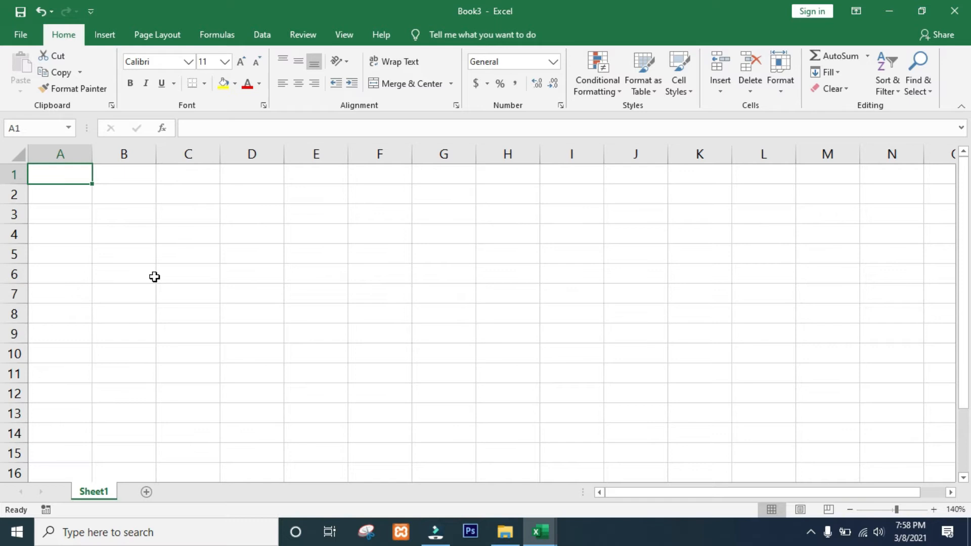
# Enter the title Expenses in cell A1.
pyautogui.write('Expen')
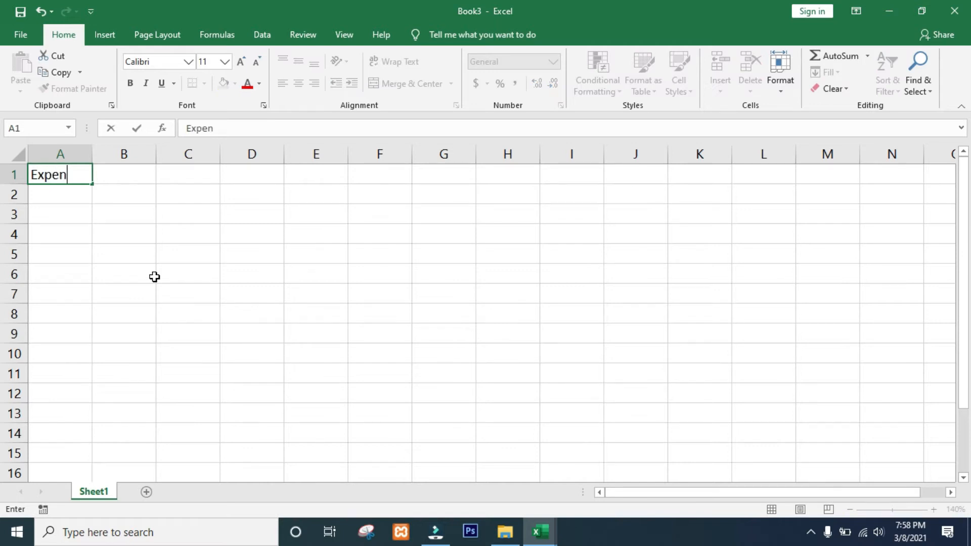
pyautogui.write('ses')
pyautogui.press('Return')
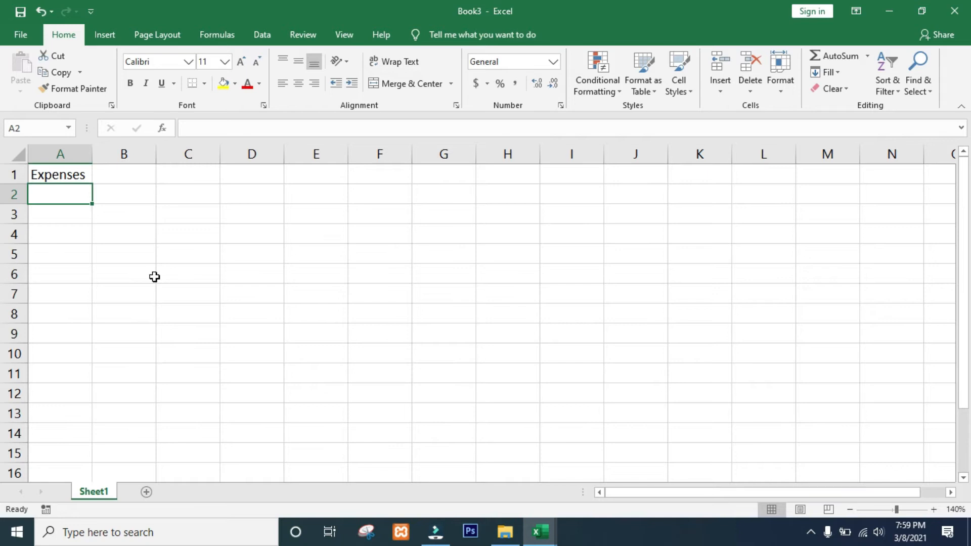
# Enter the column headings Item in cell A3 and Cost in cell B3.
pyautogui.press('Return')
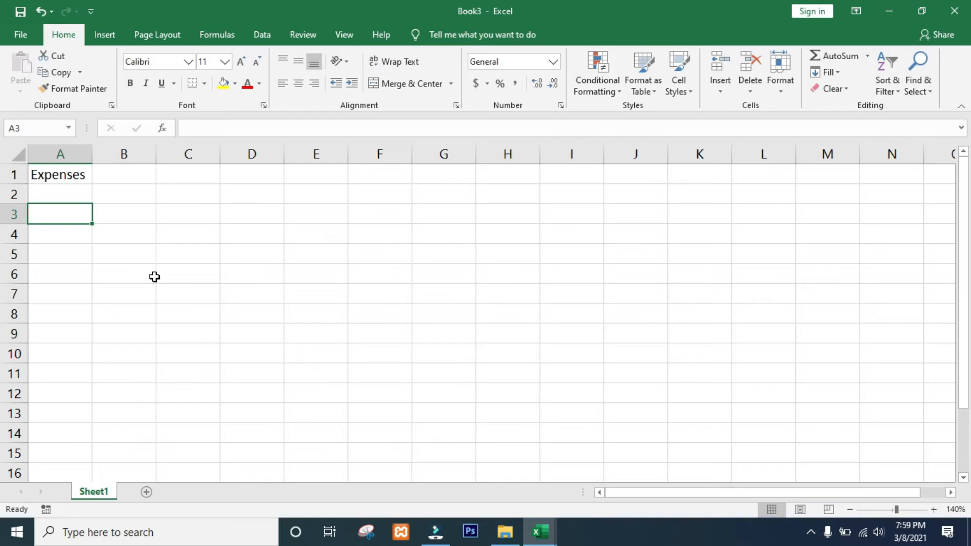
pyautogui.write('Item')
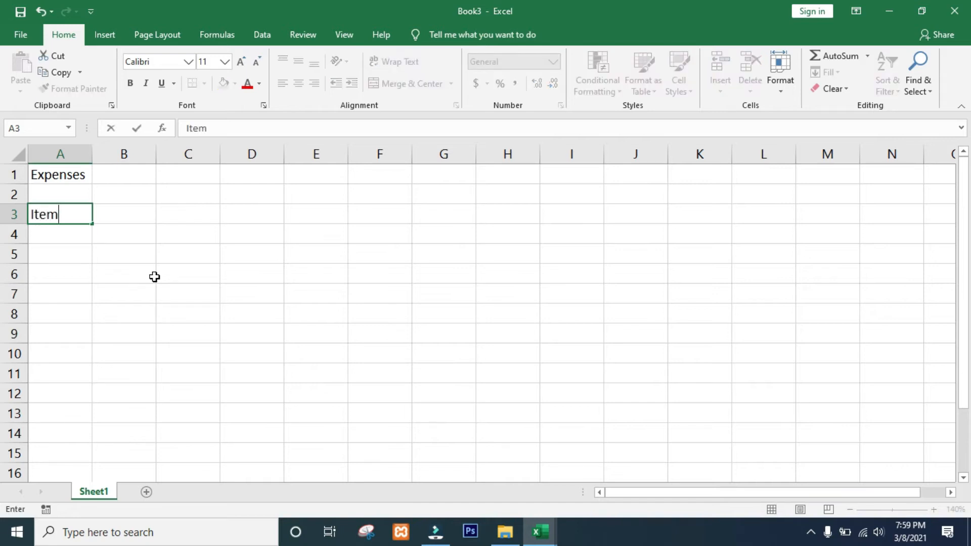
pyautogui.press('Tab')
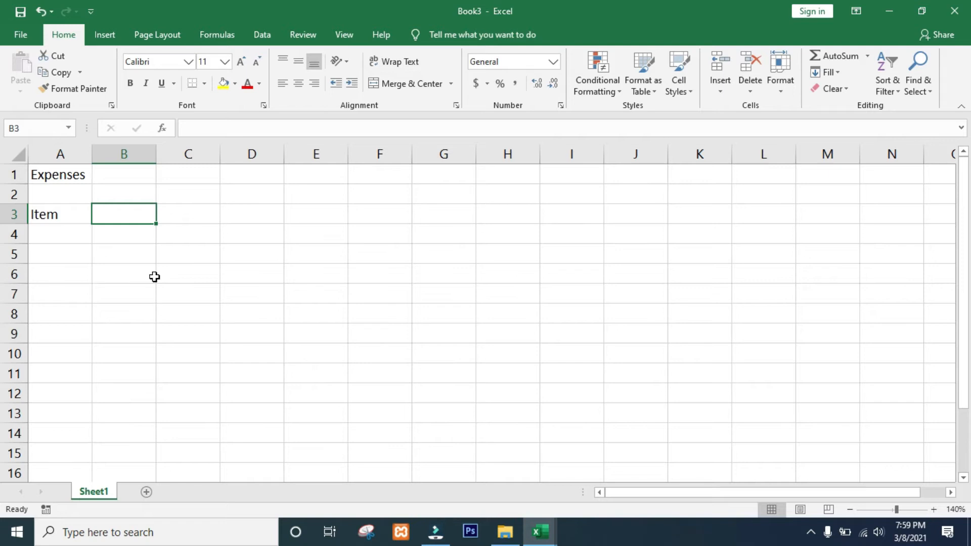
pyautogui.write('Cost')
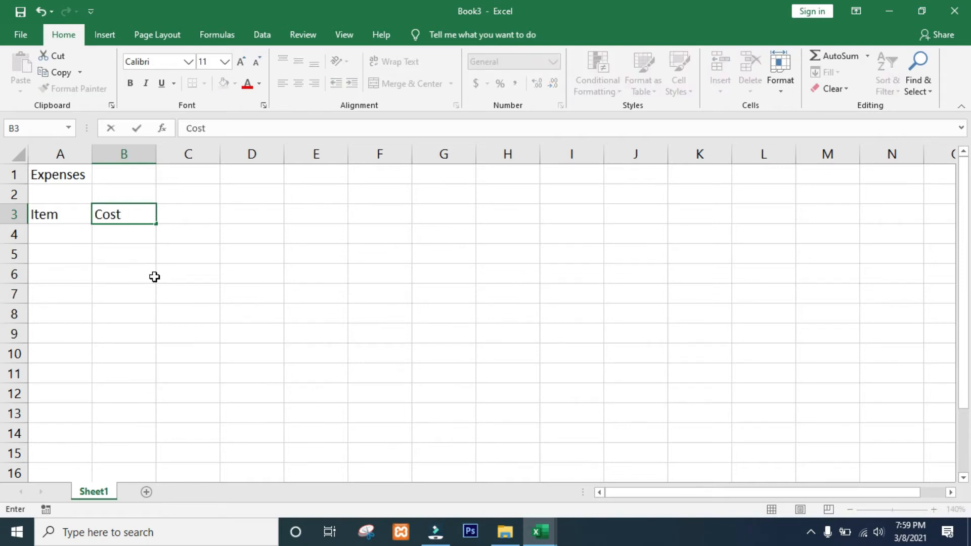
pyautogui.press('Return')
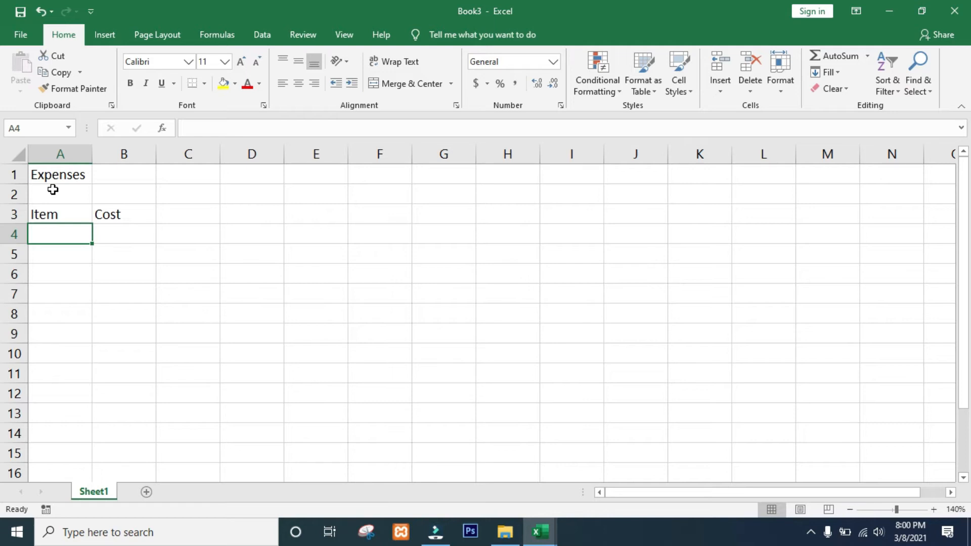
# Add the first expense in row 4, with Train as the item and 20 as its cost.
pyautogui.write('Train')
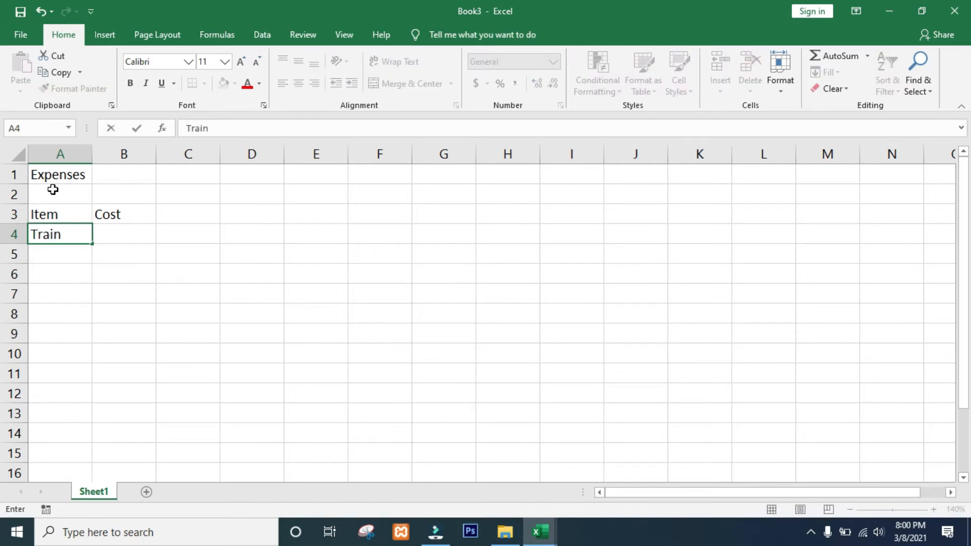
pyautogui.press('Tab')
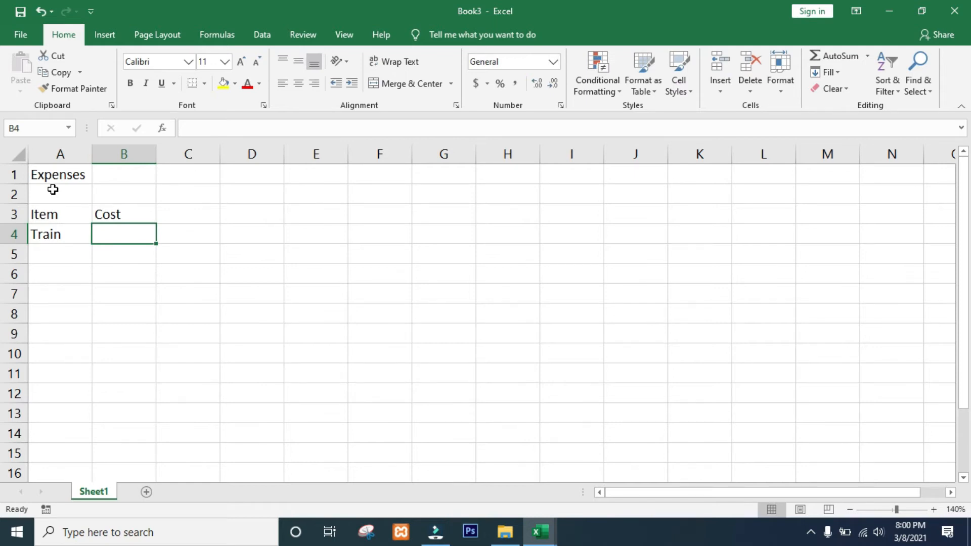
pyautogui.write('20')
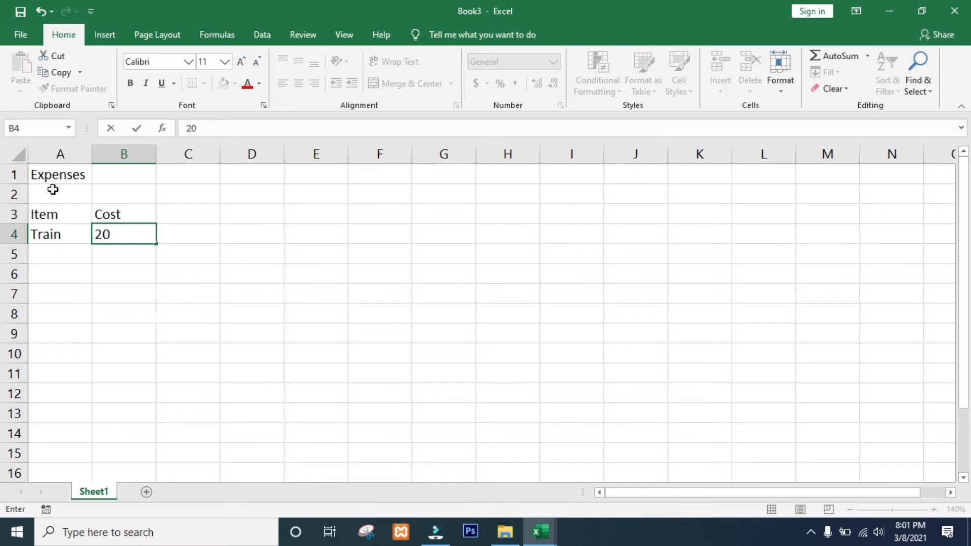
pyautogui.press('Return')
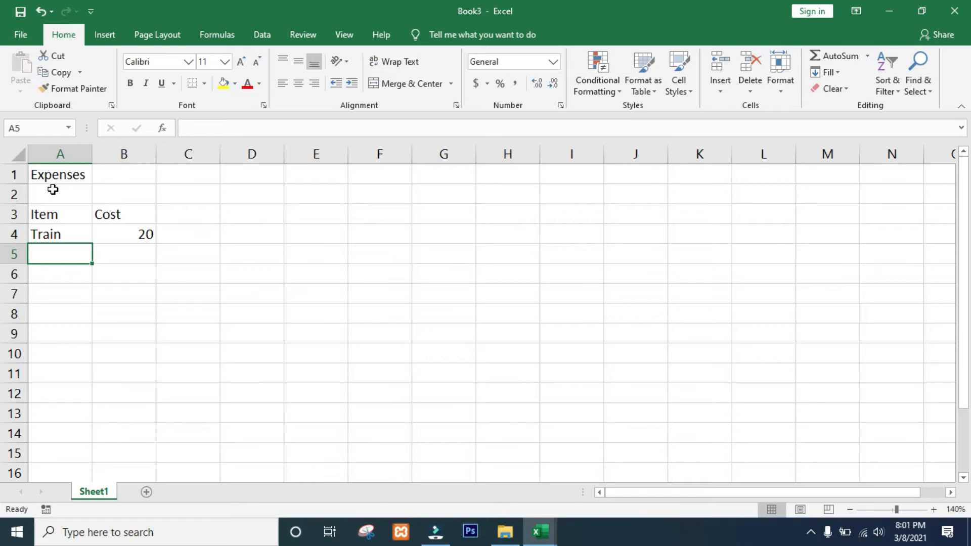
# Add the second expense in row 5, with Breakfast as the item and 75 as its cost.
pyautogui.write('Brakfast')
pyautogui.press('BackSpace')
pyautogui.press('BackSpace')
pyautogui.press('BackSpace')
pyautogui.press('BackSpace')
pyautogui.press('BackSpace')
pyautogui.press('BackSpace')
pyautogui.write('eakfast')
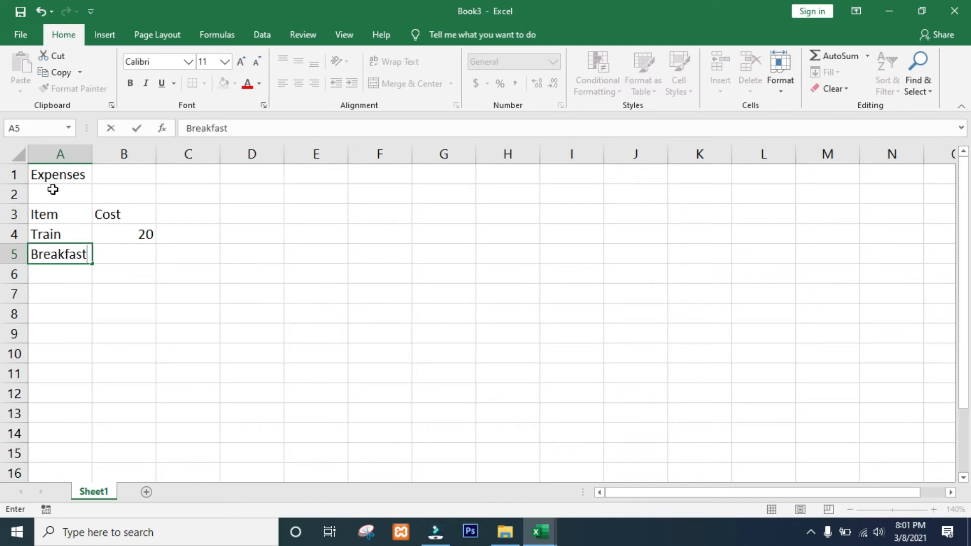
pyautogui.press('Tab')
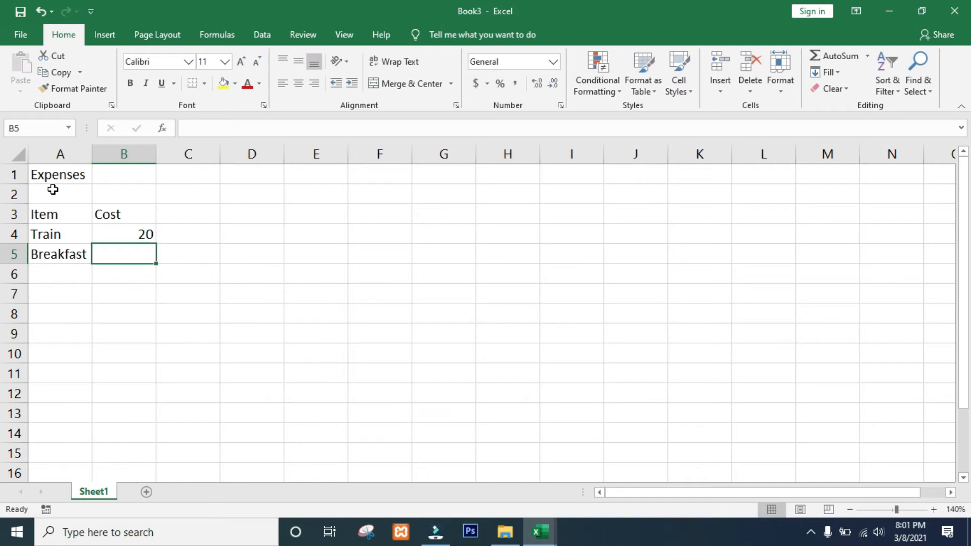
pyautogui.write('75')
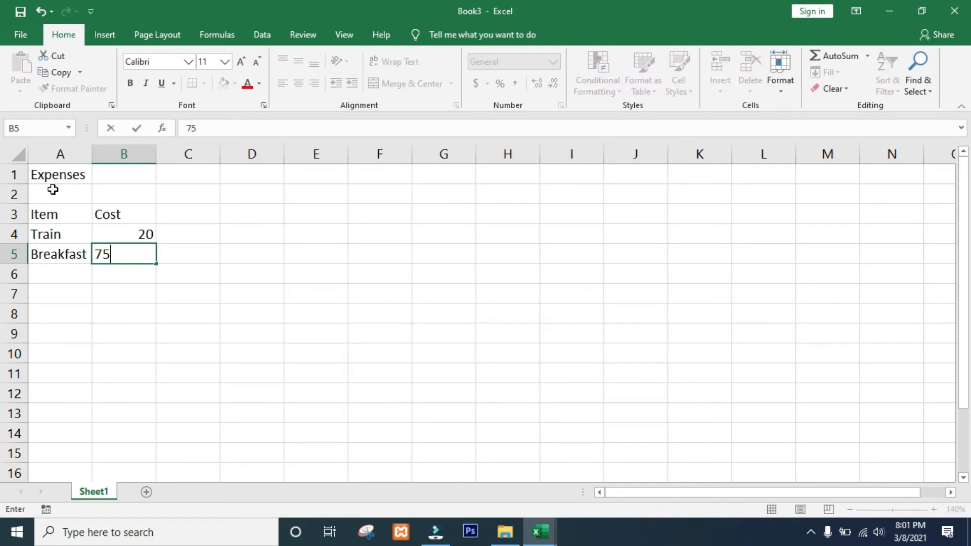
pyautogui.press('Return')
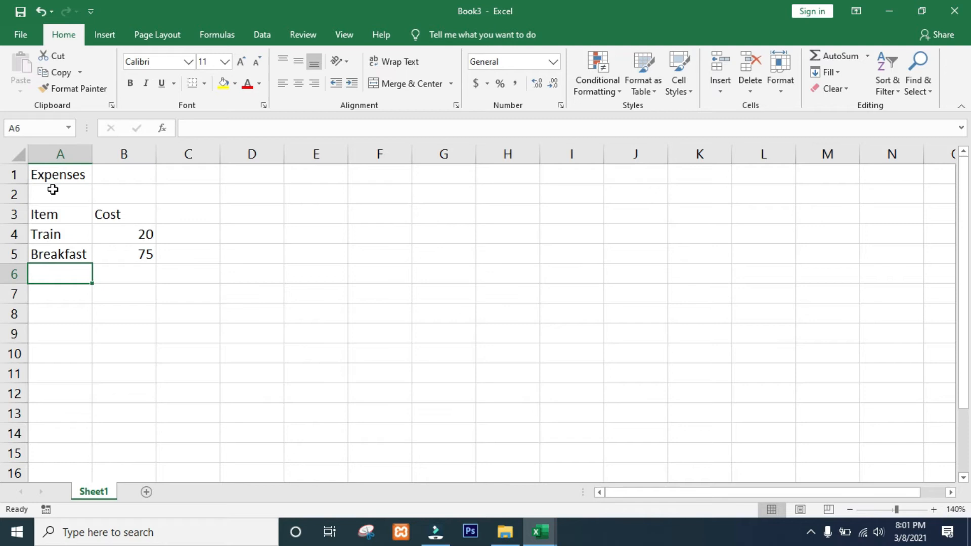
# Add the third expense in row 6, with Lunch as the item and 80 as its cost.
pyautogui.write('Lunch')
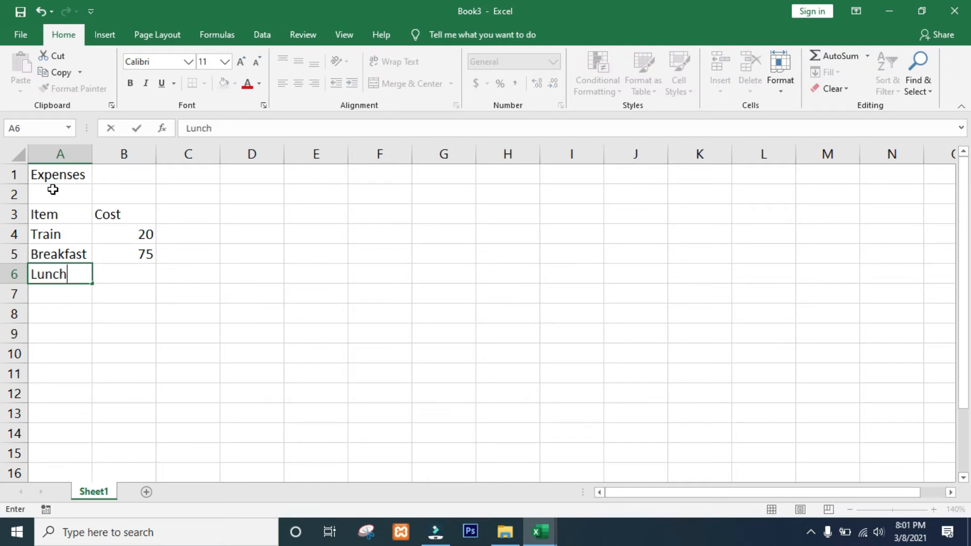
pyautogui.press('Tab')
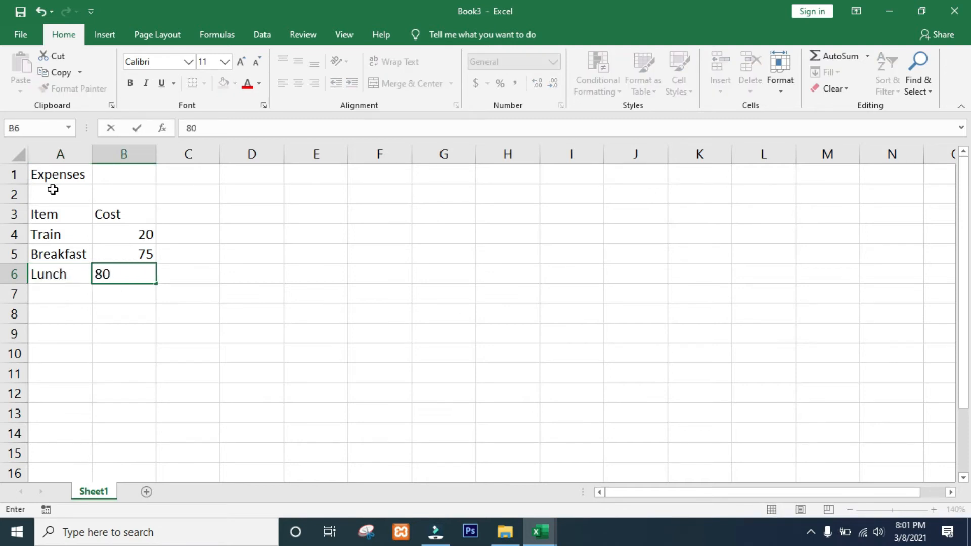
pyautogui.press('Return')
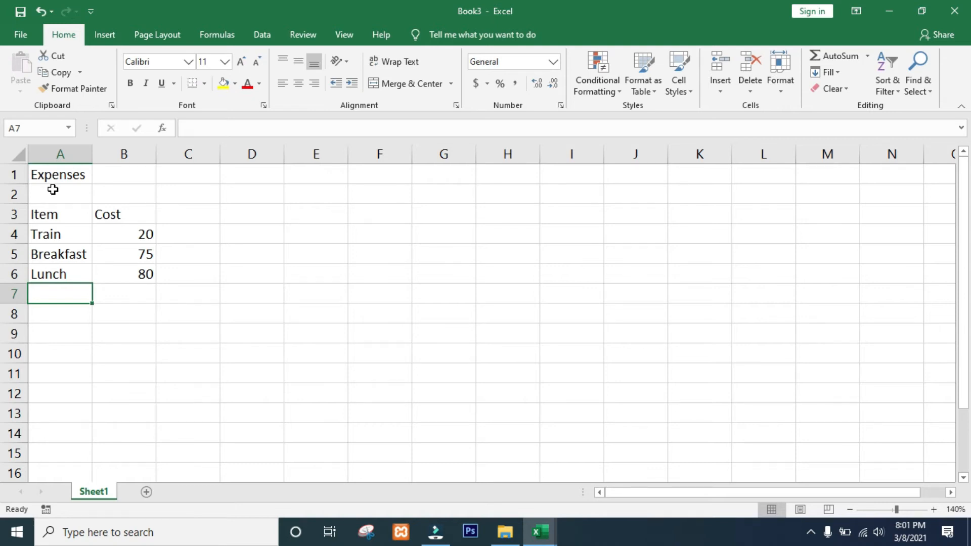
# Enter Chocolate drink as an item in cell A7 and clear that cell's contents again.
pyautogui.write('Chocola')
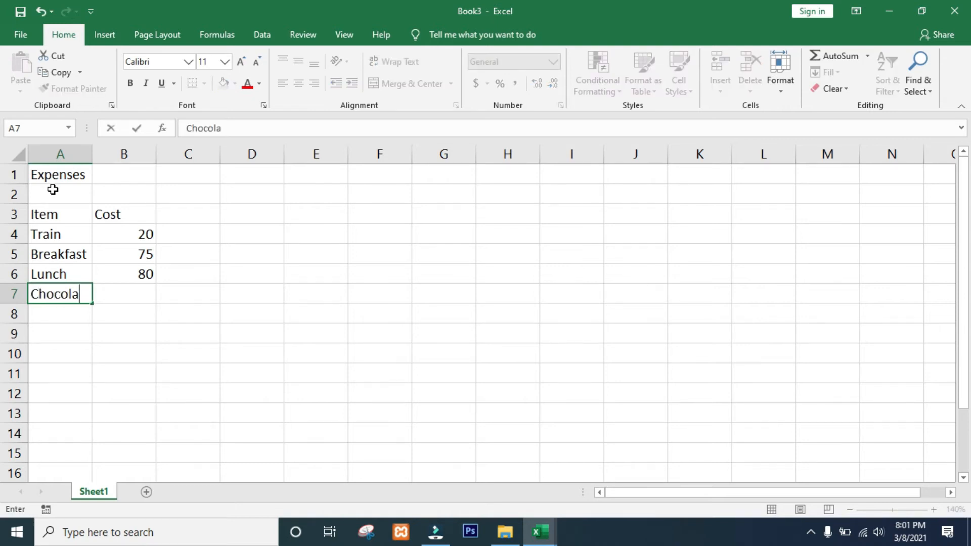
pyautogui.write('te drink')
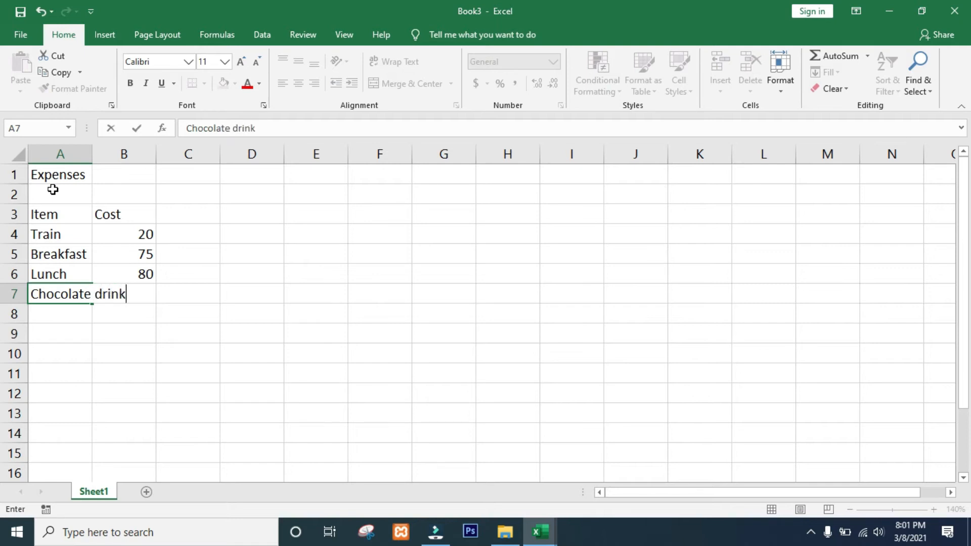
pyautogui.press('Return')
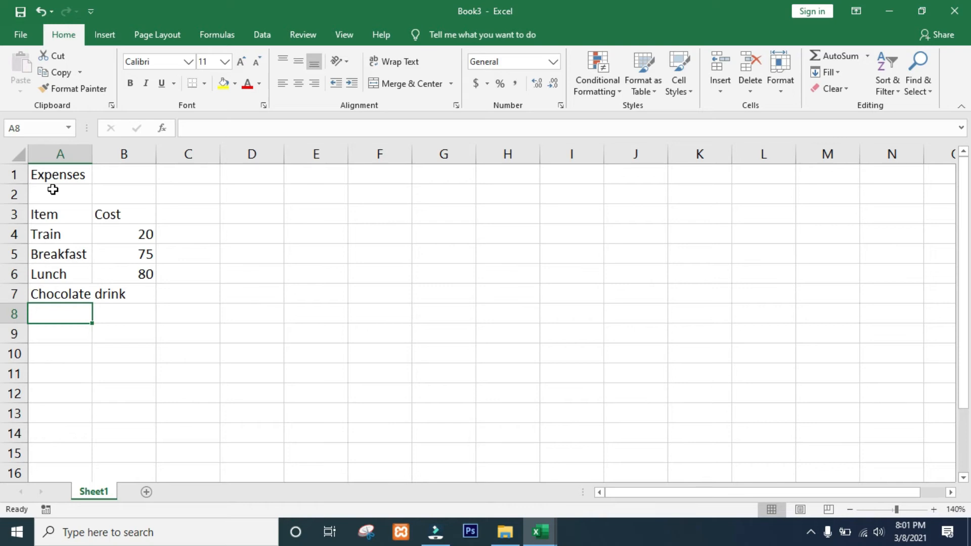
pyautogui.click(60, 295)
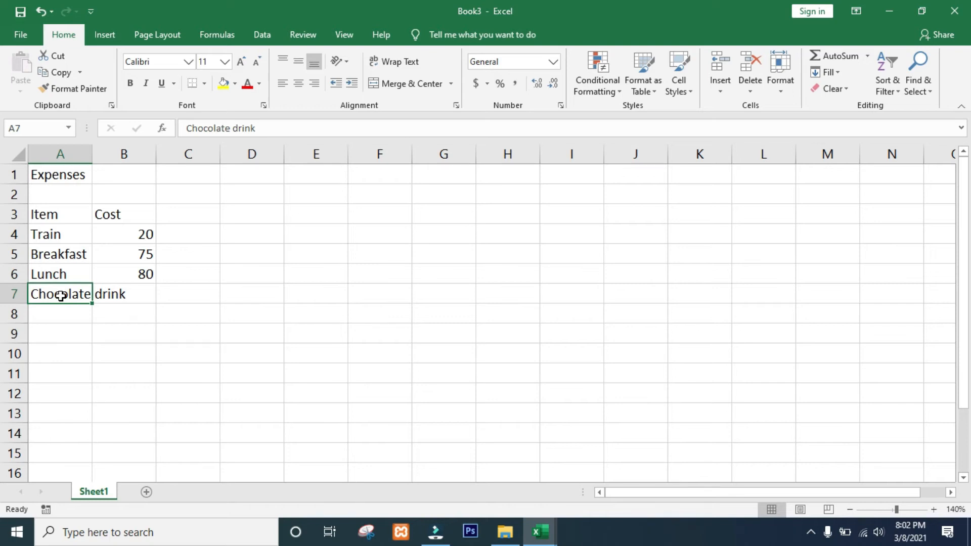
pyautogui.press('Delete')
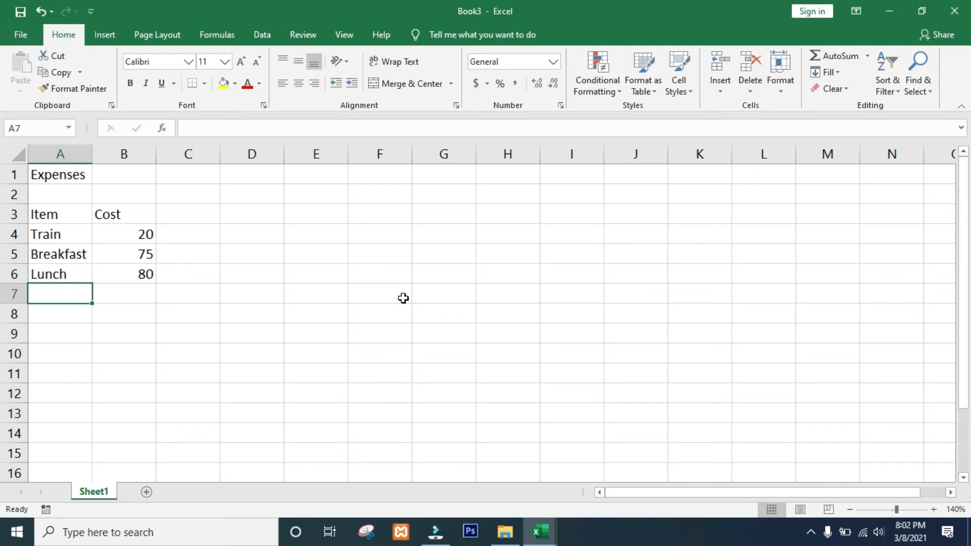
# Replace the Train cost in cell B4 with 40.
pyautogui.click(124, 231)
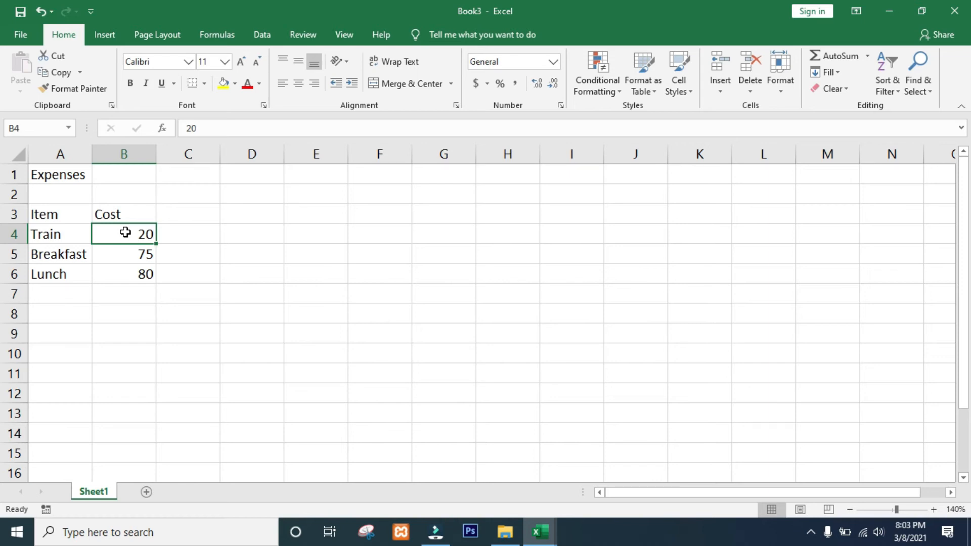
pyautogui.write('40')
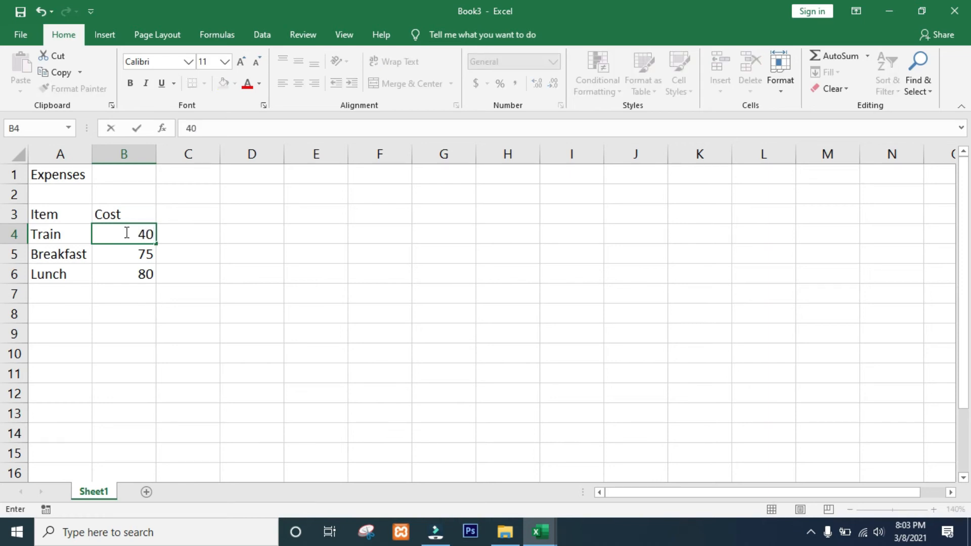
pyautogui.press('Return')
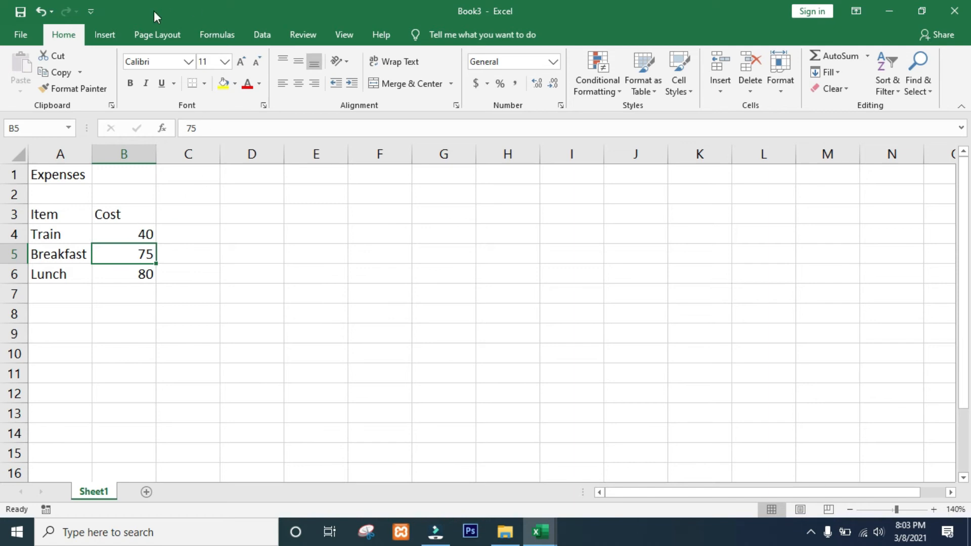
# Try extending the Train entry in cell A4 with the word Ride and discard the edit.
pyautogui.click(52, 233)
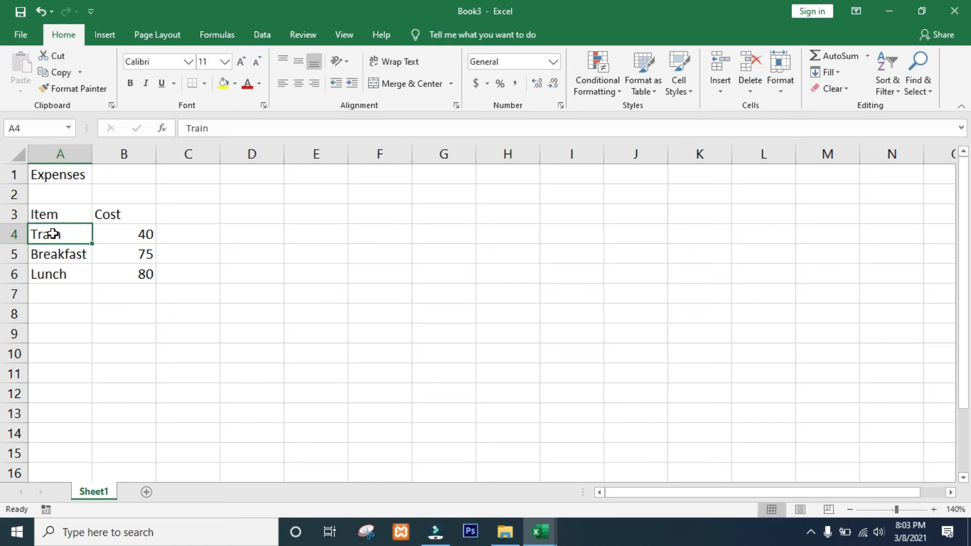
pyautogui.click(217, 128)
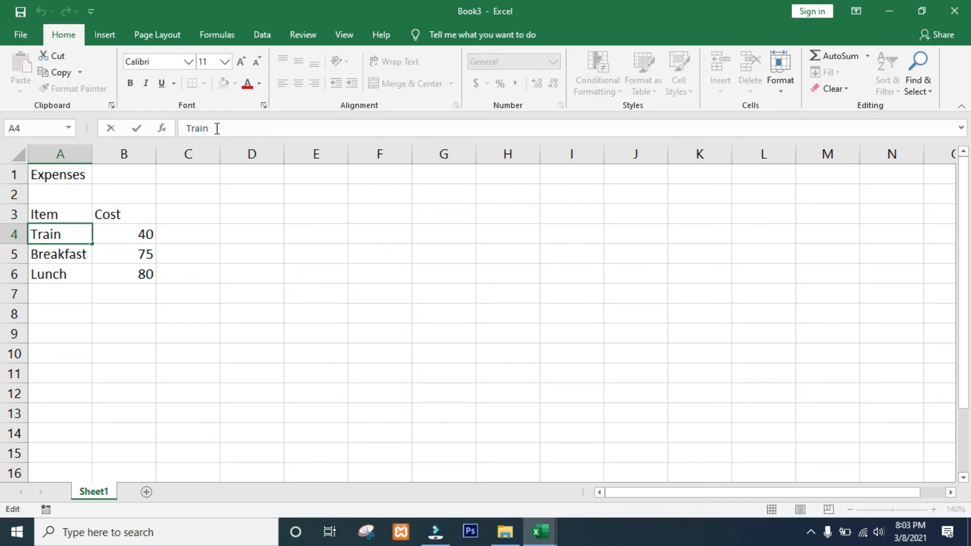
pyautogui.write('Ride')
pyautogui.press('Escape')
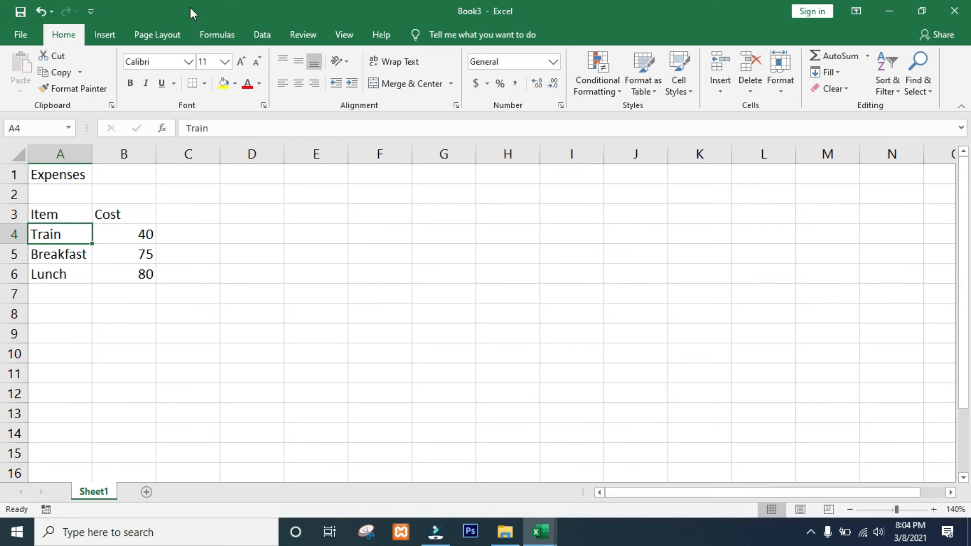
# Extend the Train entry in cell A4 to Train Ride, and open the Breakfast cell for editing and cancel without changes.
pyautogui.doubleClick(54, 235)
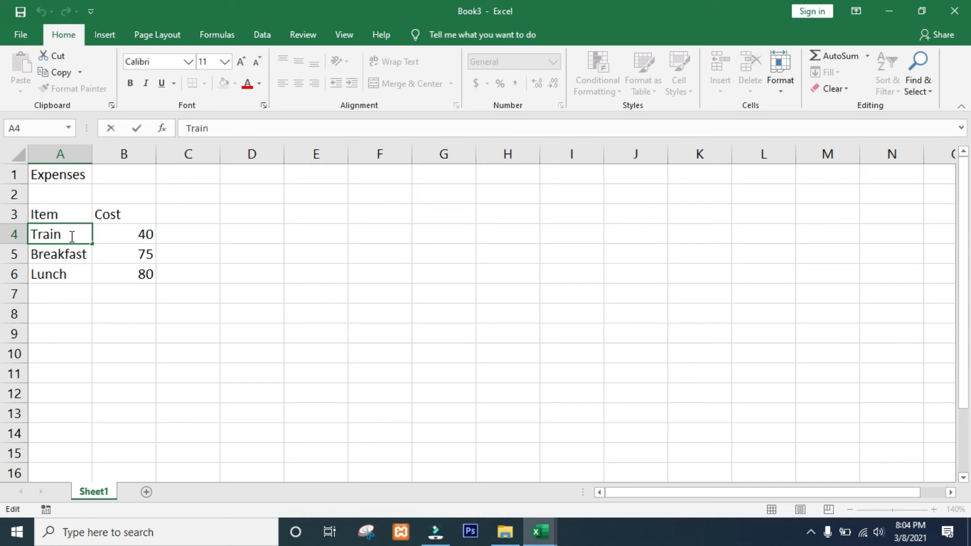
pyautogui.click(73, 237)
pyautogui.write('Ride')
pyautogui.press('Return')
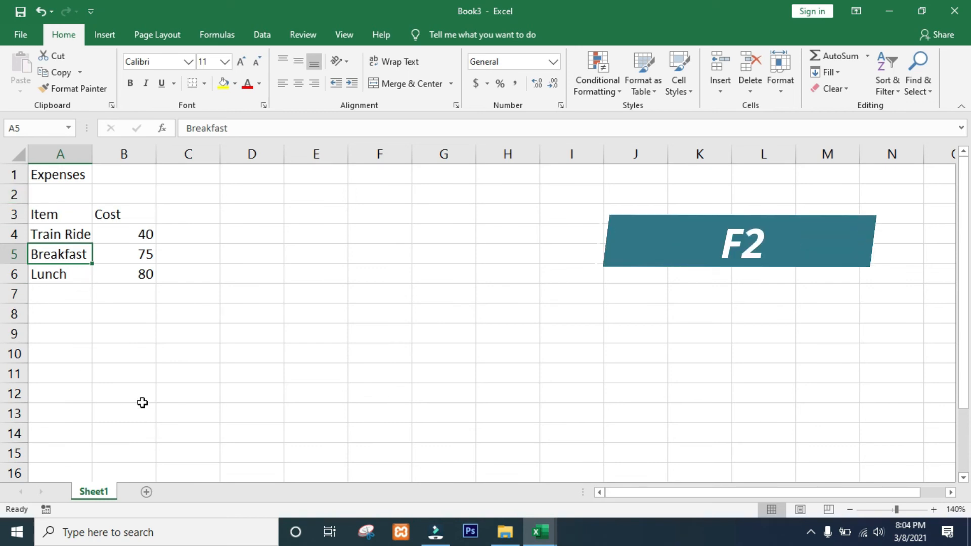
pyautogui.press('F2')
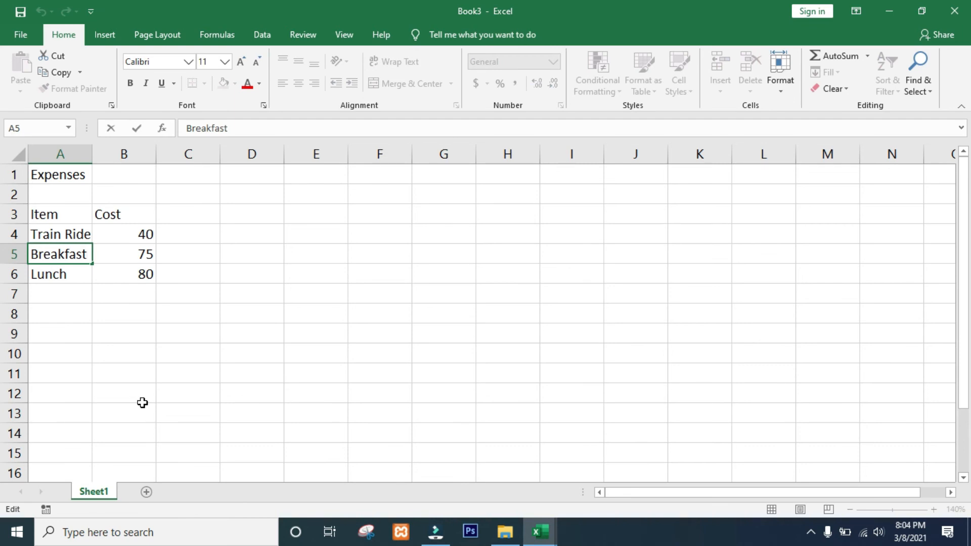
pyautogui.press('Escape')
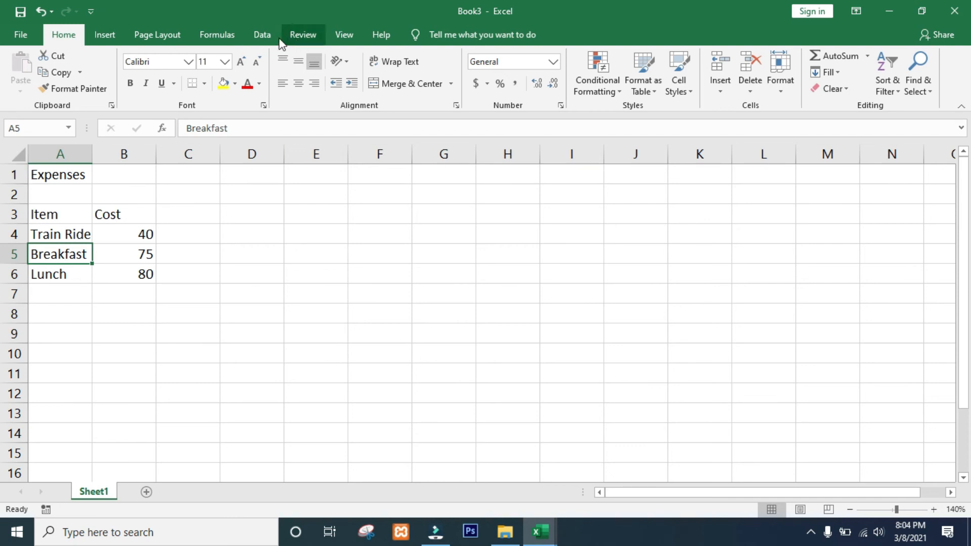
# Enter the date 03/08/2021 in cell B1 beside the Expenses title.
pyautogui.click(120, 176)
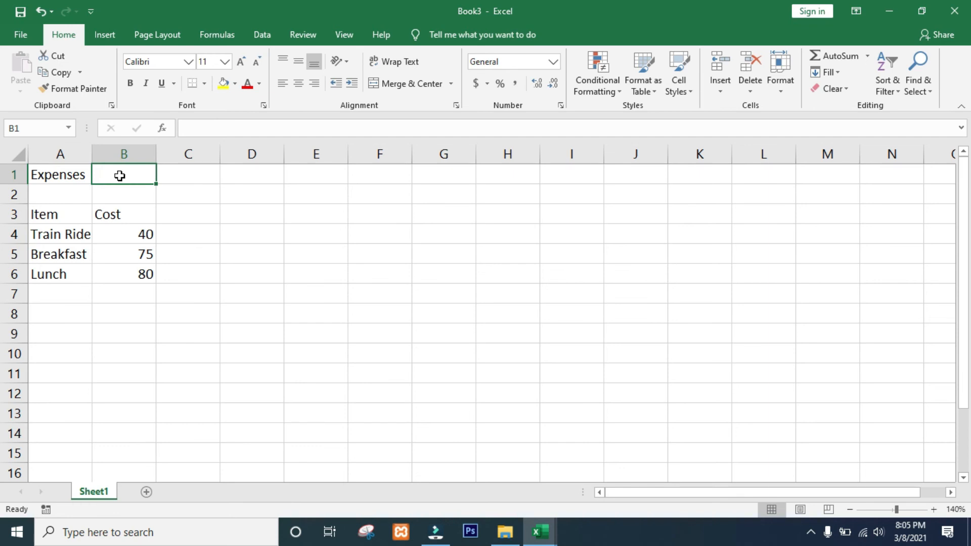
pyautogui.write('03/')
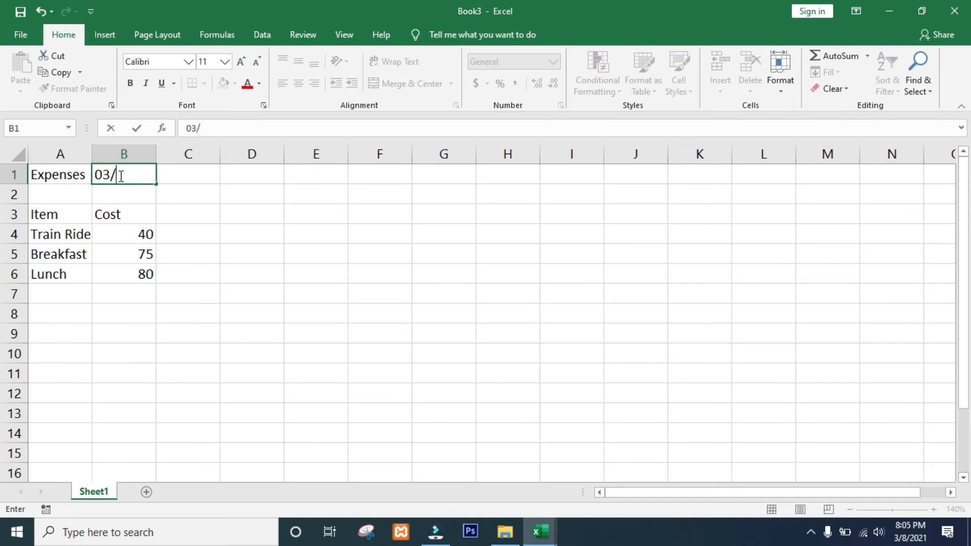
pyautogui.write('08/2021')
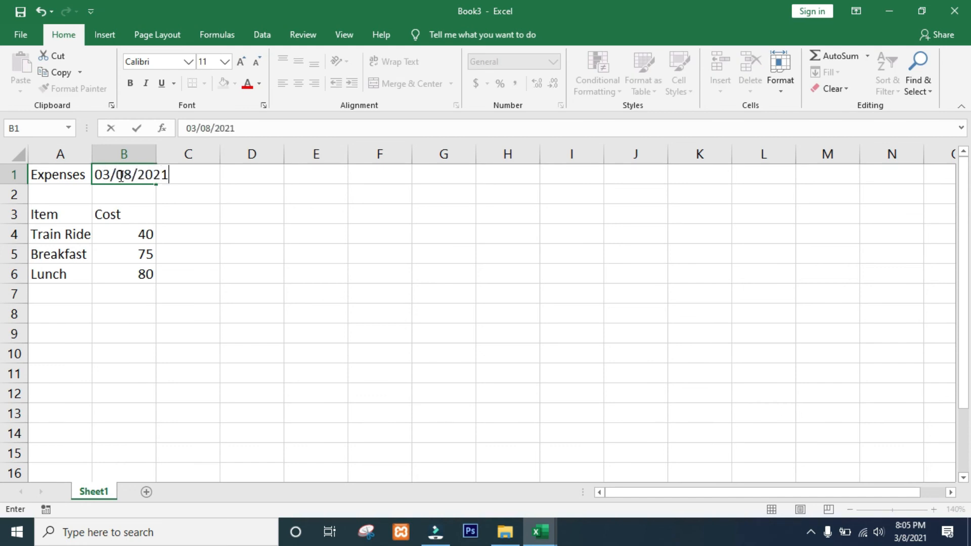
pyautogui.press('Return')
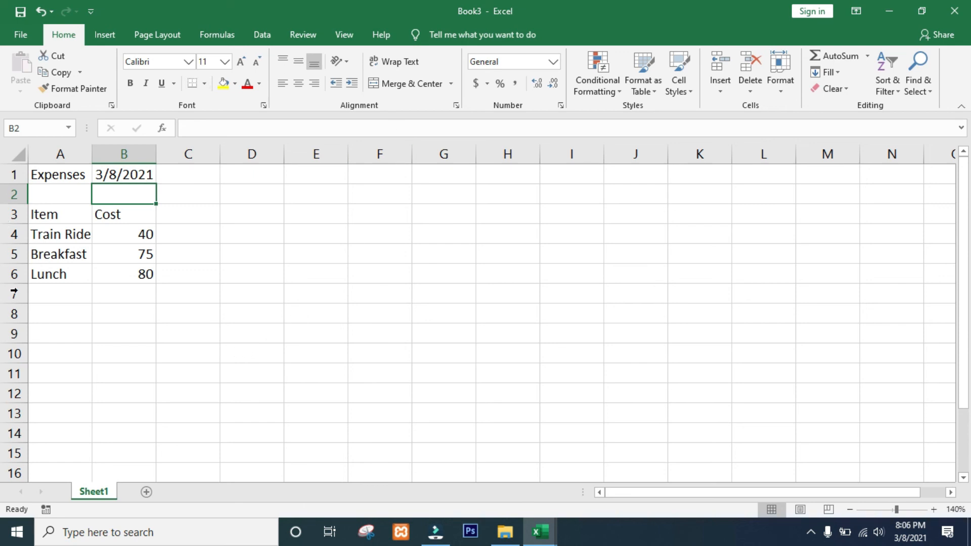
# Add a Total label in cell A7 and sum the costs B4:B6 in cell B7 with AutoSum.
pyautogui.click(47, 296)
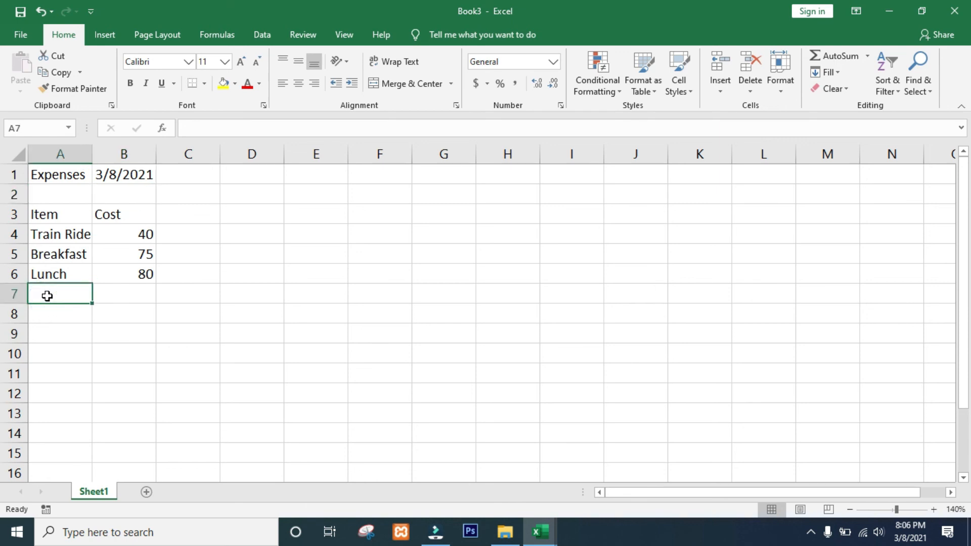
pyautogui.write('Total')
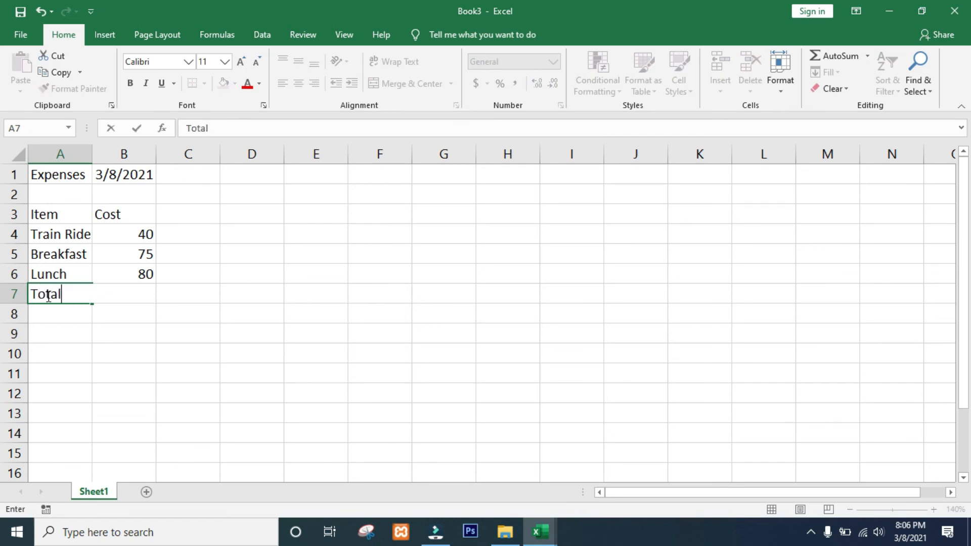
pyautogui.press('Tab')
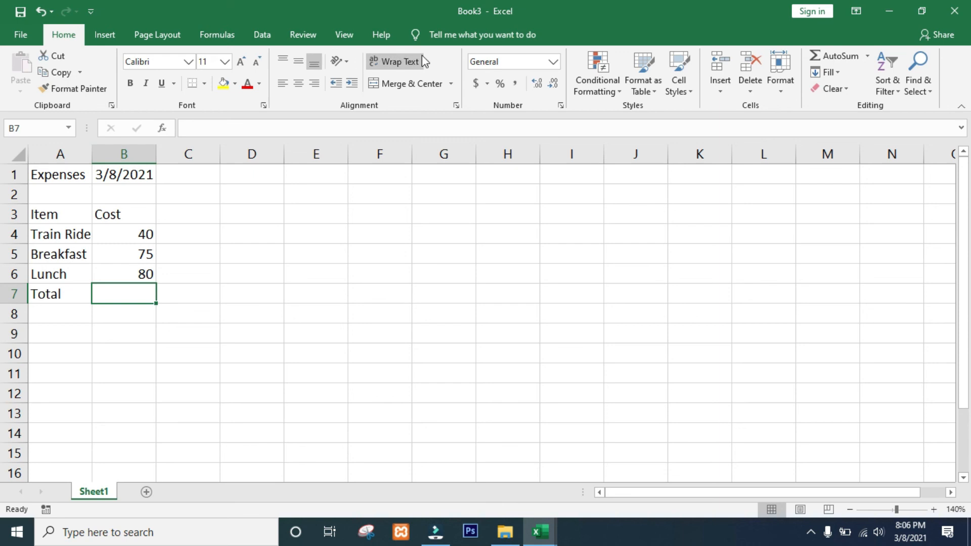
pyautogui.click(843, 54)
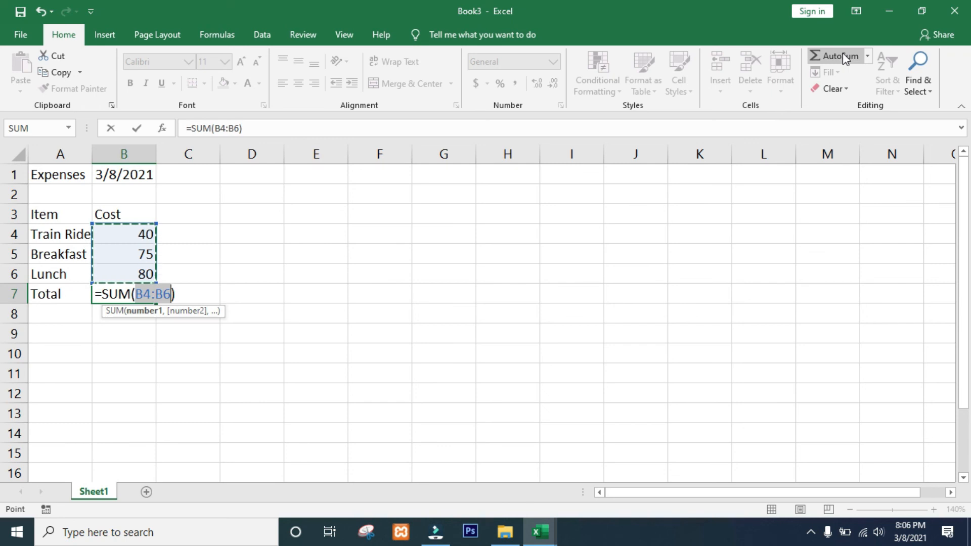
pyautogui.press('Return')
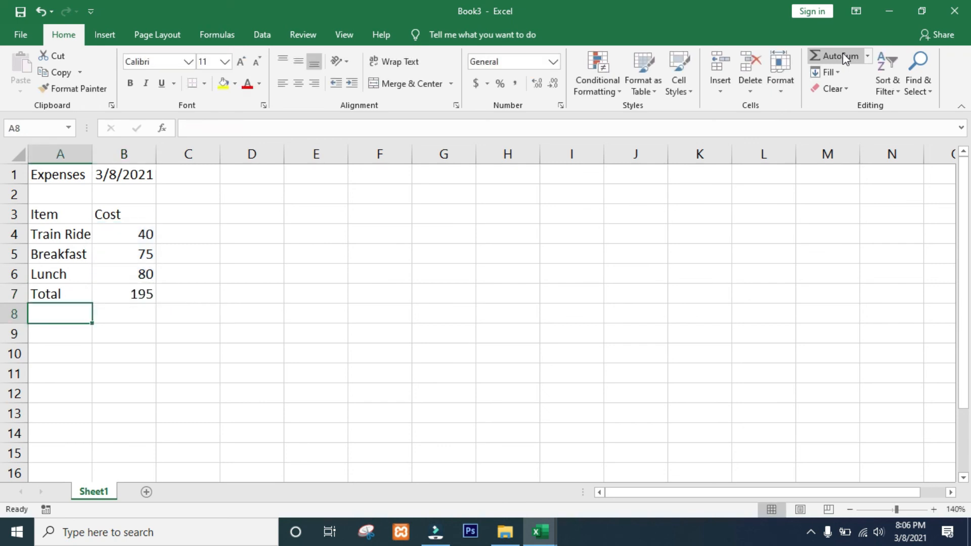